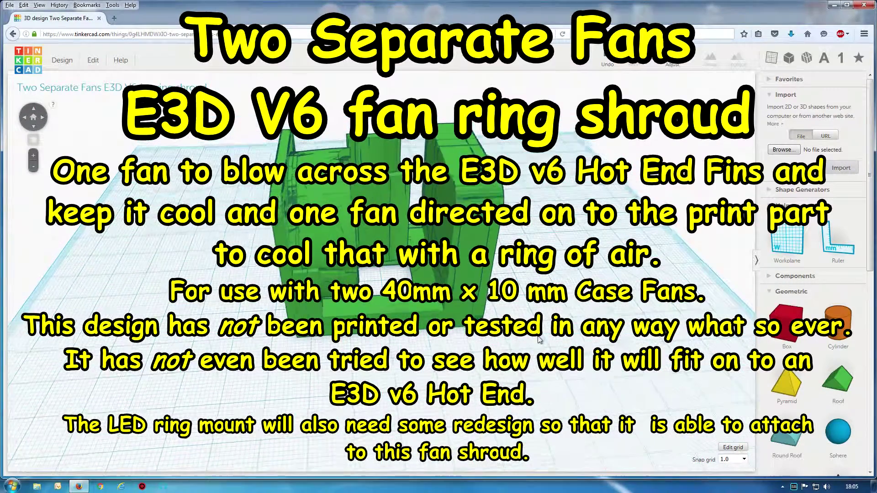
Step: Examine the fan ring shroud from all sides, including both fan mounts, the hot-end clip and the base opening
mouse_move(539, 339)
right_down()
mouse_move(625, 310)
mouse_move(545, 340)
right_up()
right_drag(532, 310, 529, 286)
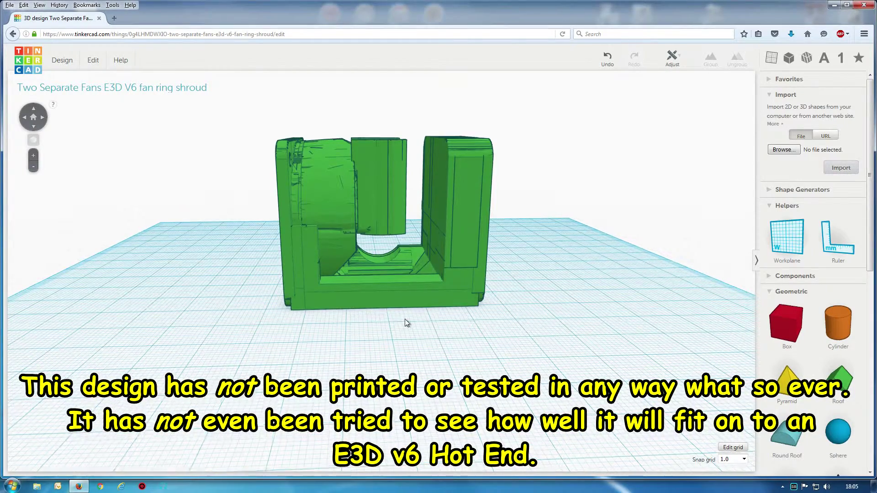
right_drag(405, 320, 337, 313)
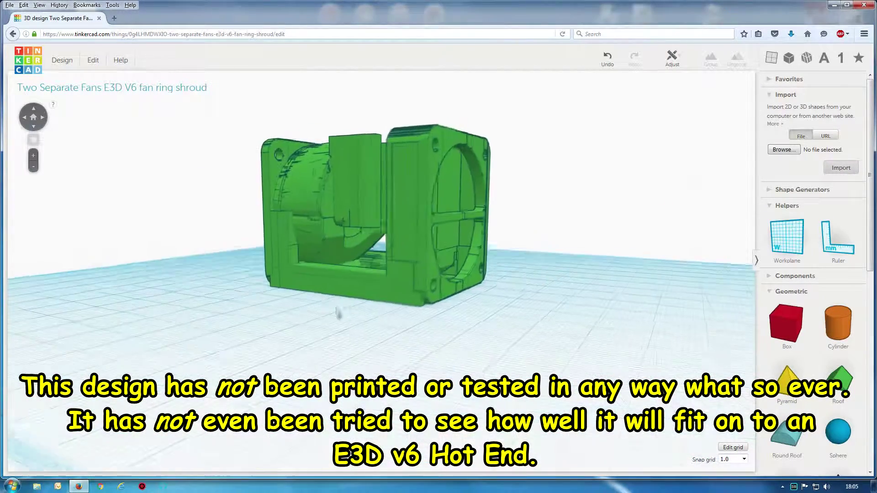
right_drag(471, 221, 511, 248)
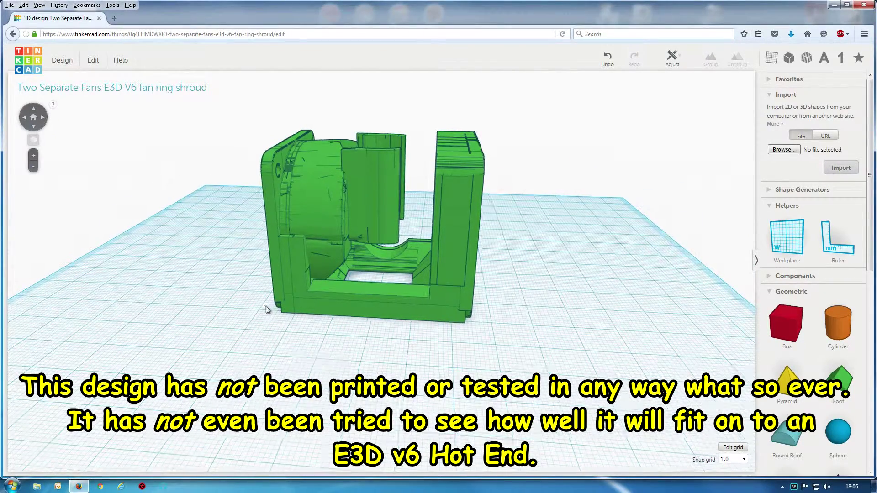
right_drag(267, 310, 299, 193)
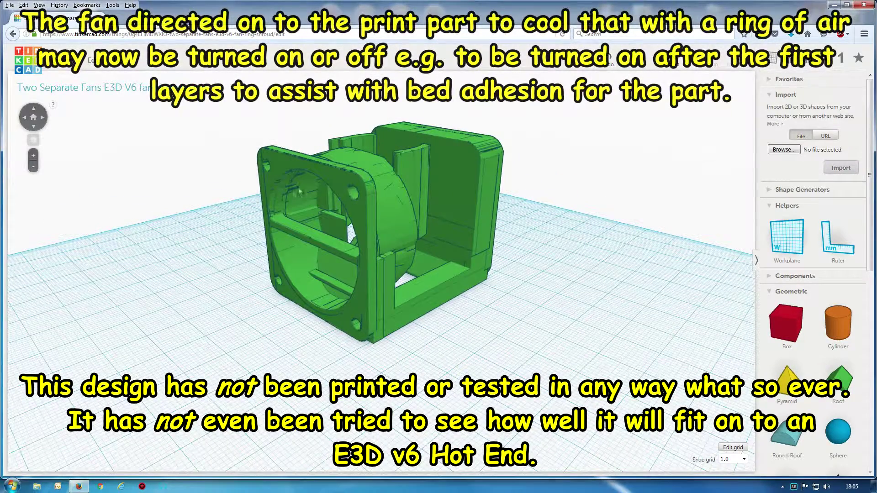
right_drag(398, 228, 324, 222)
scroll(392, 236, up, 5)
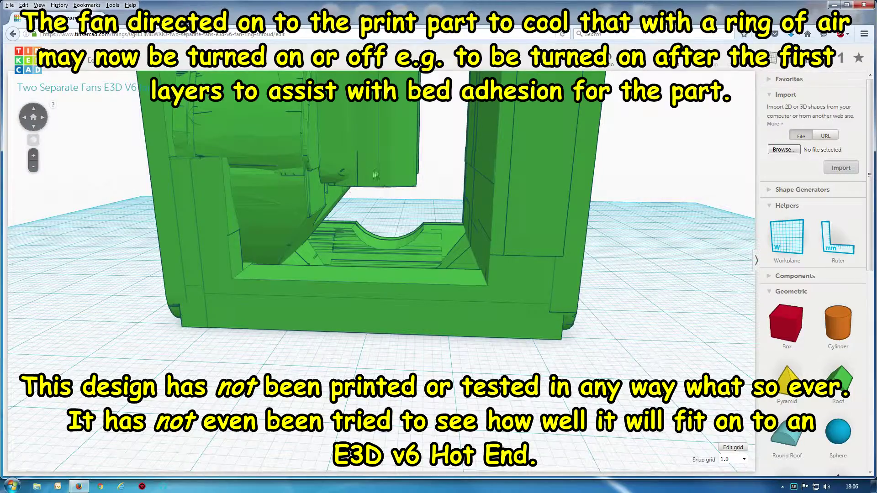
scroll(389, 172, up, 5)
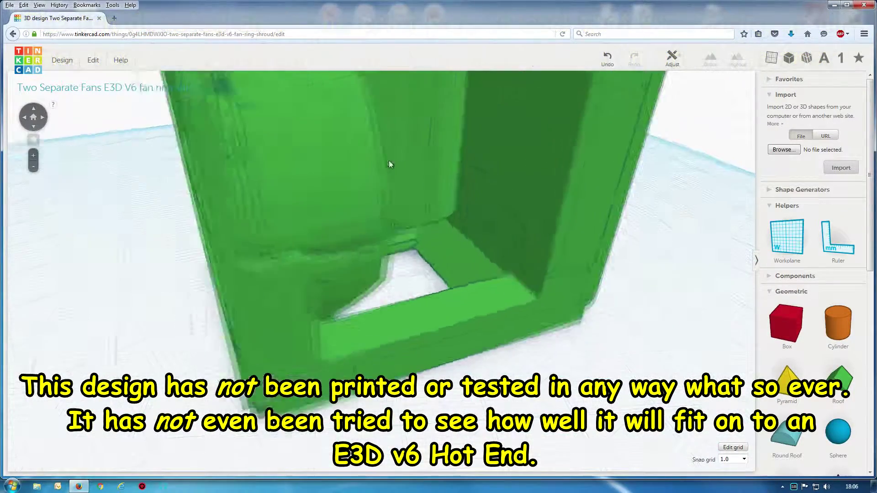
right_drag(389, 161, 332, 167)
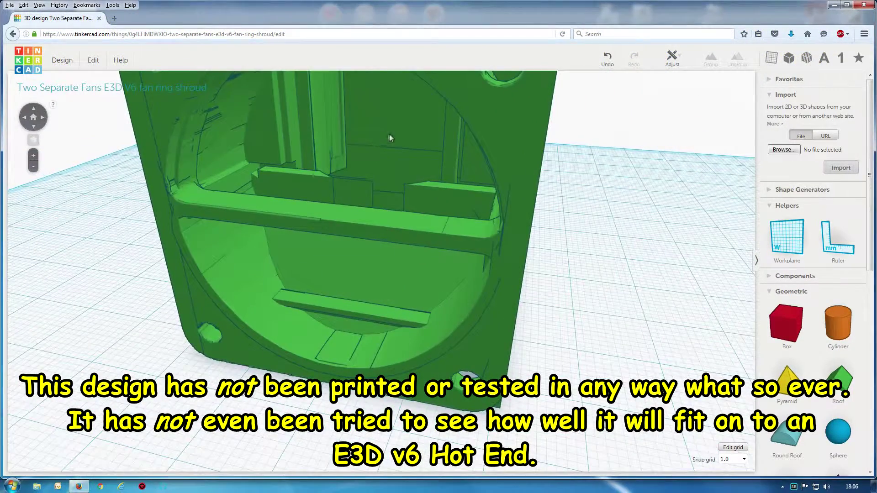
right_drag(389, 137, 397, 297)
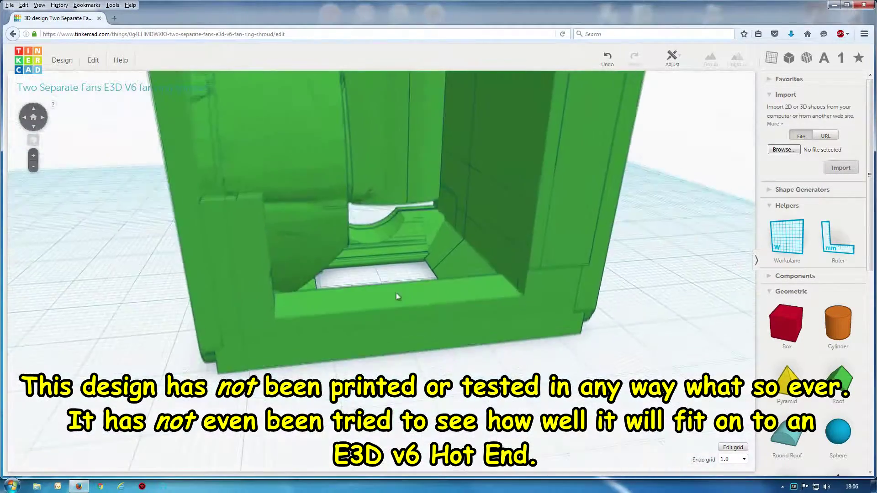
scroll(396, 297, down, 6)
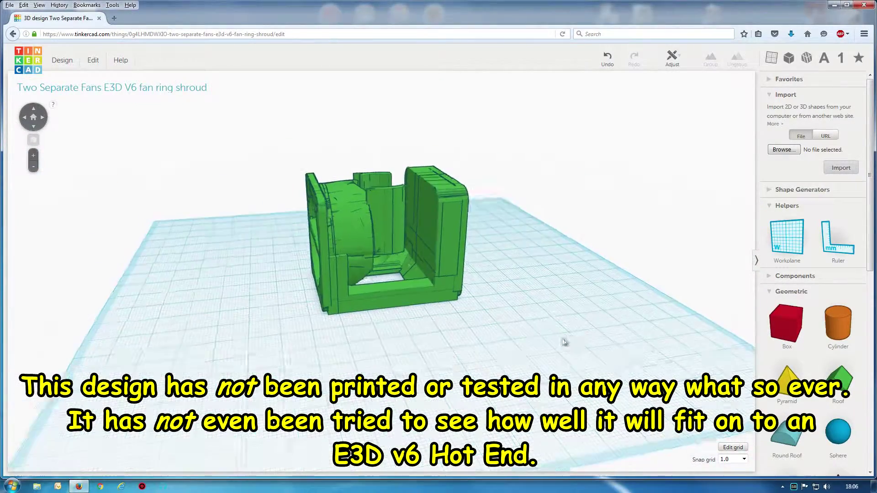
right_drag(564, 342, 384, 200)
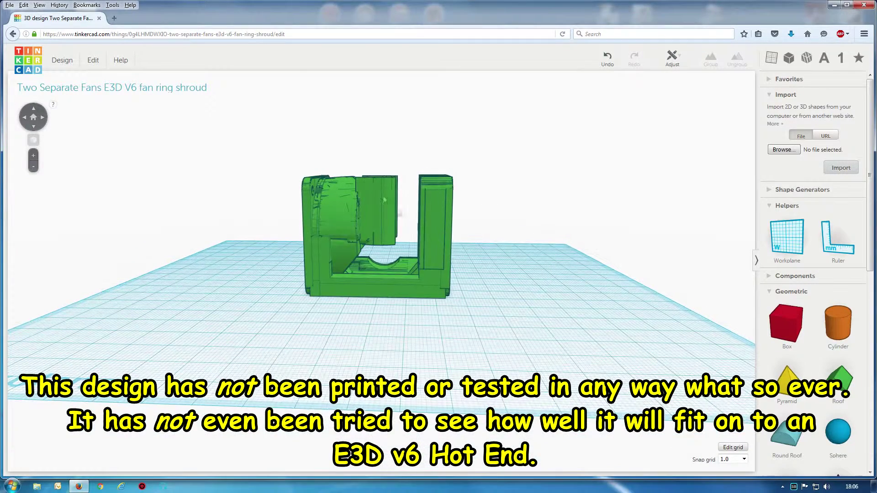
Step: Rotate the shroud a quarter turn so one fan mount faces down, and raise it above the workplane
click(336, 193)
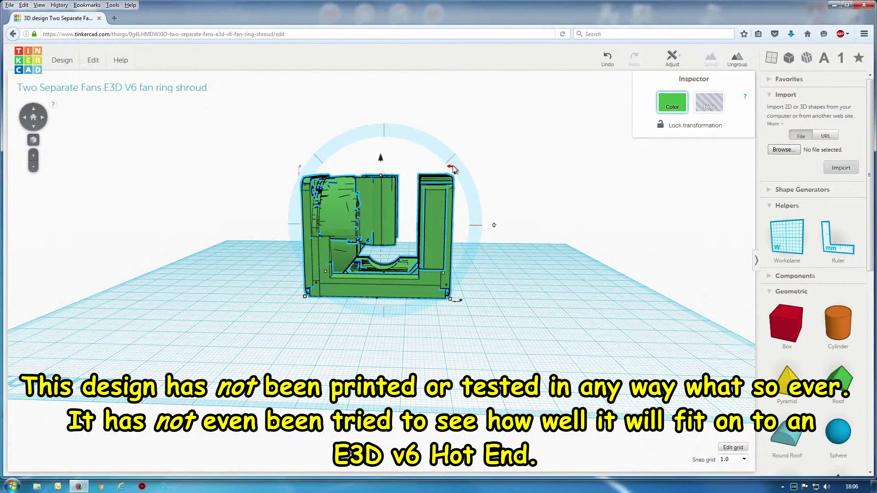
drag(434, 149, 338, 128)
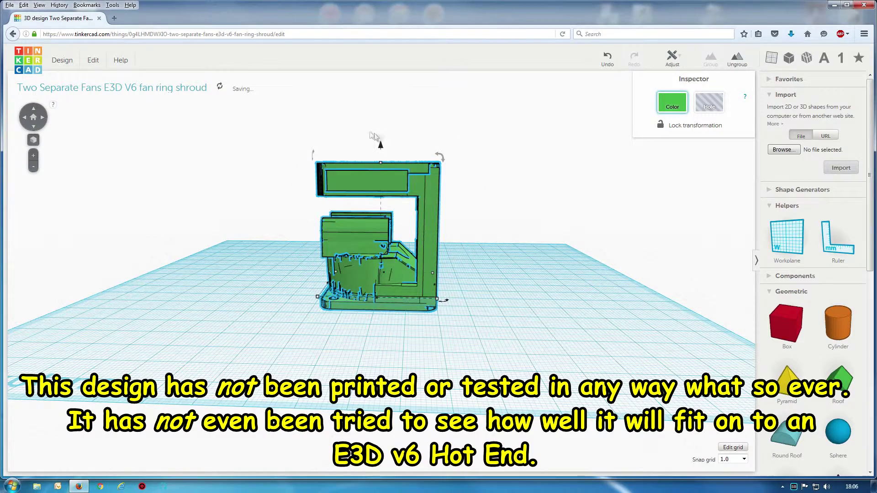
drag(384, 144, 381, 101)
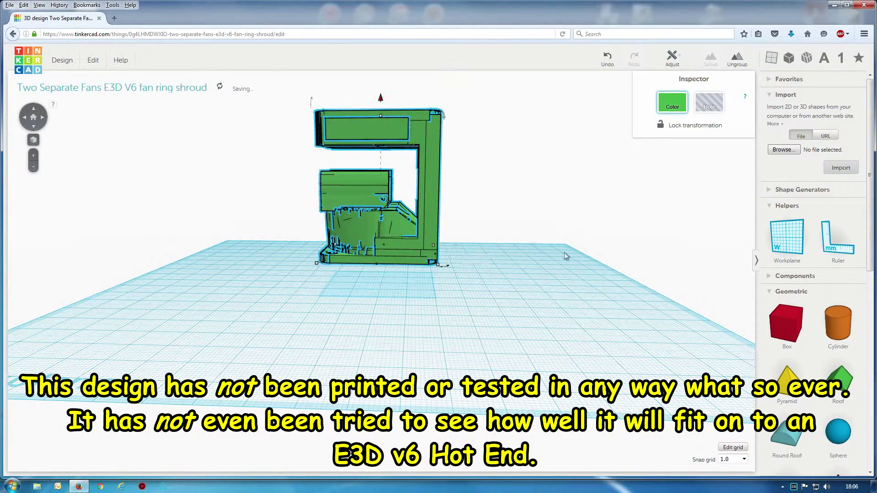
Step: Inspect the turned shroud's underside, examining the air slots, inner ring opening and channels between the two fan mounts
right_drag(564, 257, 431, 282)
scroll(432, 282, up, 5)
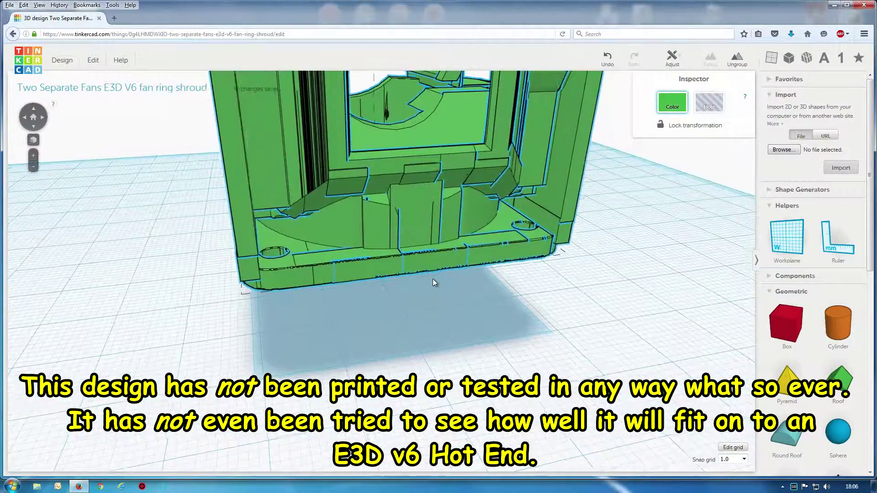
scroll(434, 283, down, 5)
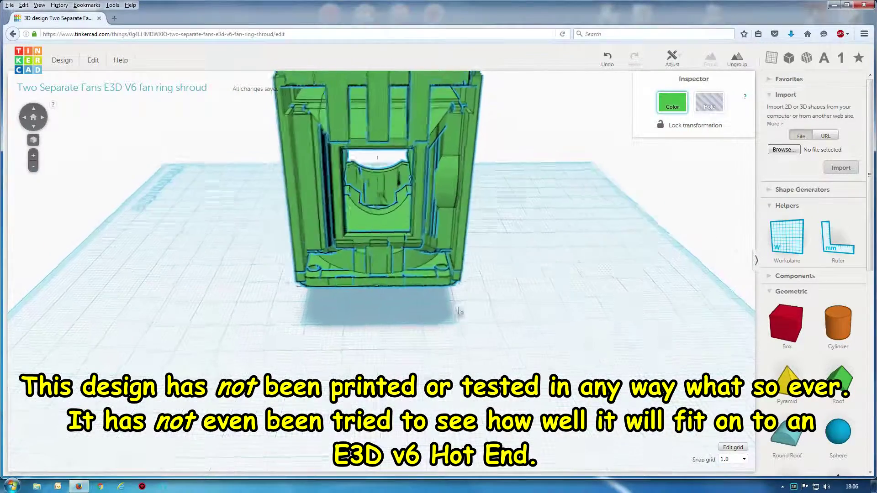
mouse_move(458, 308)
right_down()
mouse_move(445, 316)
mouse_move(451, 308)
right_up()
right_drag(538, 142, 492, 174)
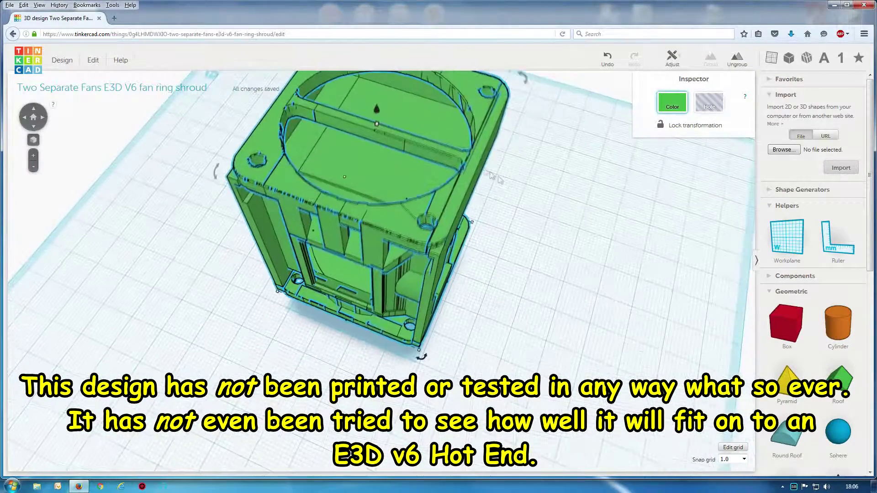
right_drag(529, 206, 536, 175)
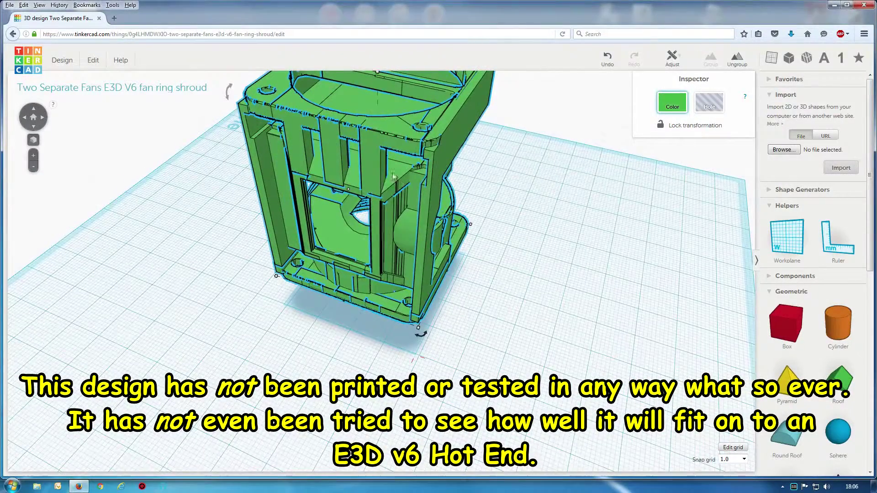
right_drag(392, 176, 359, 172)
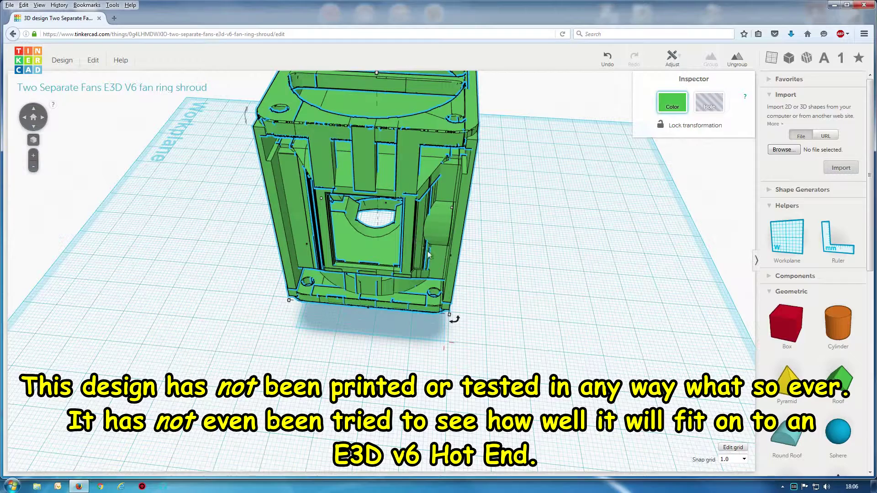
right_drag(443, 179, 442, 152)
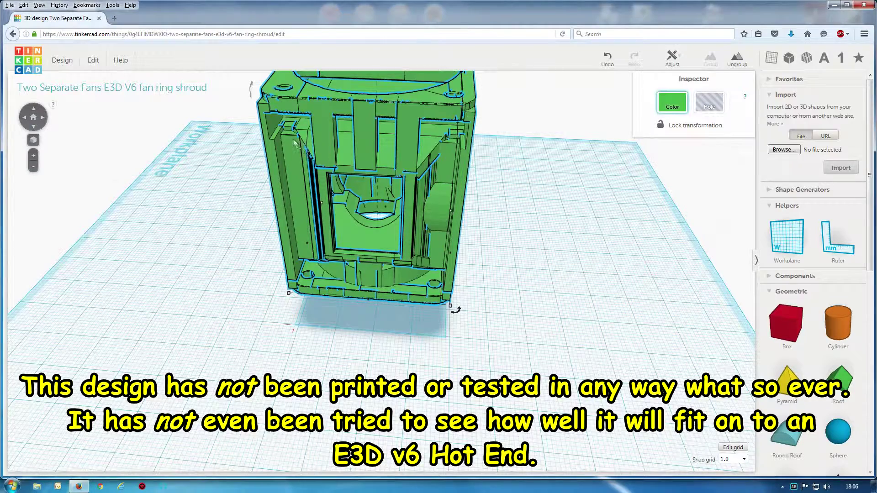
right_drag(431, 263, 402, 174)
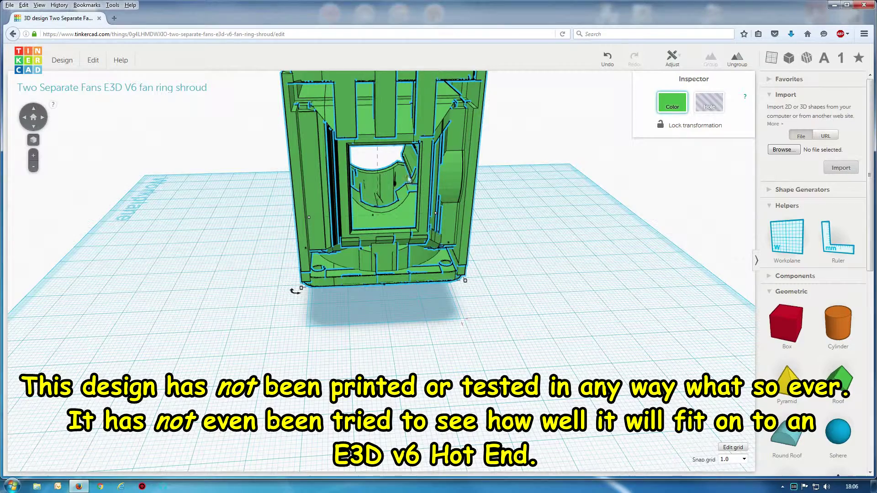
right_drag(394, 184, 569, 287)
scroll(569, 288, up, 3)
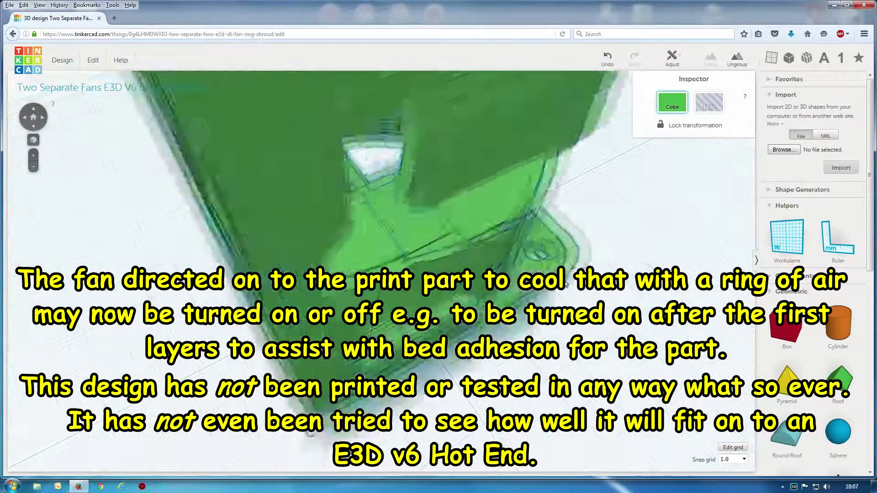
scroll(569, 288, down, 2)
scroll(570, 287, down, 5)
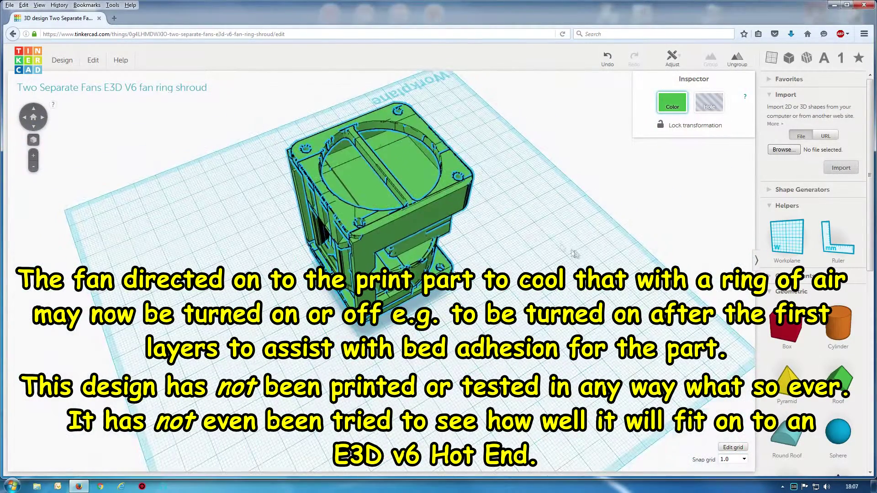
Step: Rotate the shroud a quarter turn back upright and, using a ruler placed on the workplane, set its height above the workplane to 0
right_drag(574, 254, 545, 227)
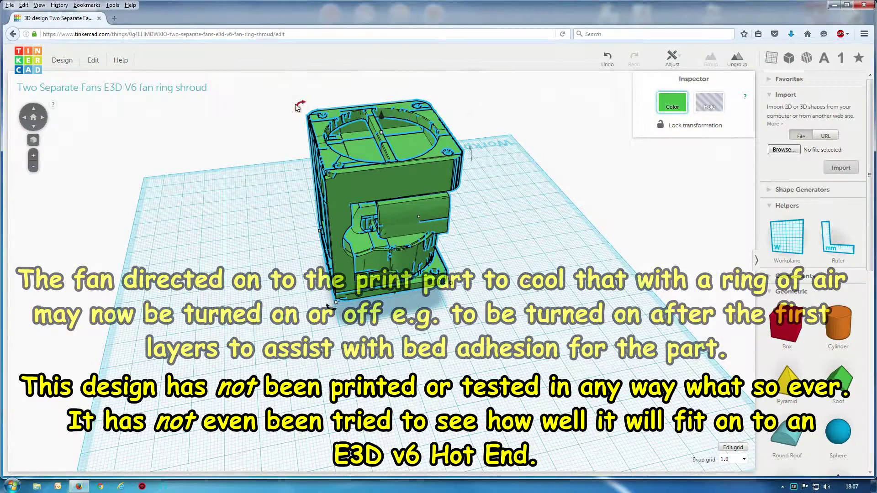
drag(297, 105, 301, 103)
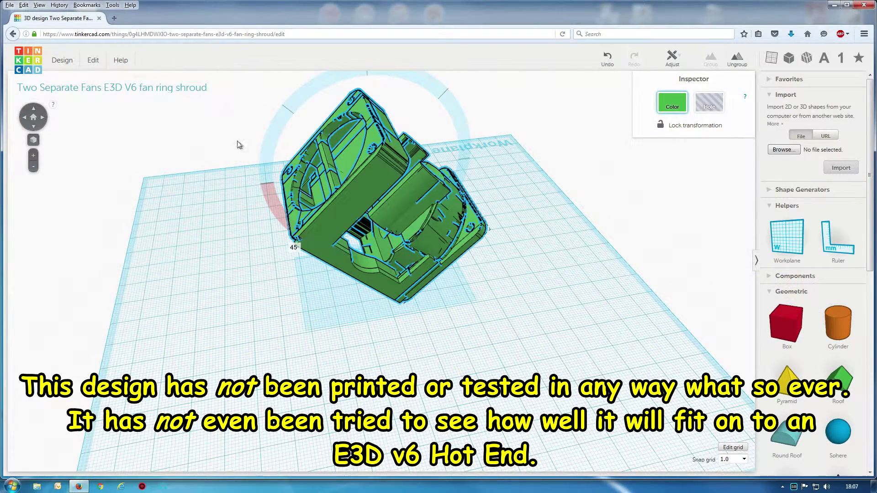
drag(230, 173, 226, 234)
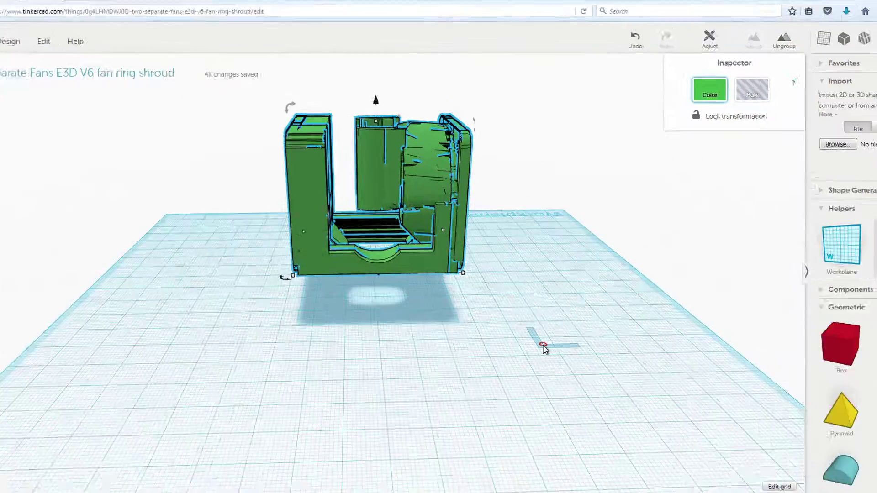
click(523, 319)
click(576, 366)
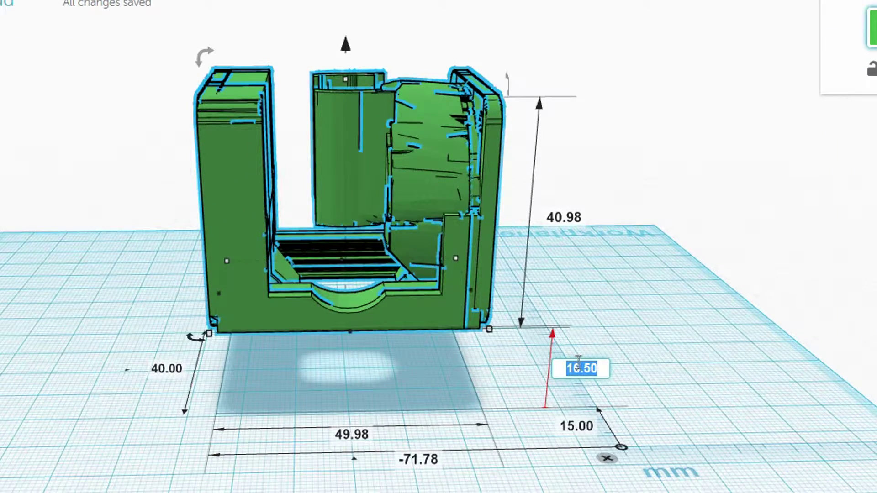
key(Return)
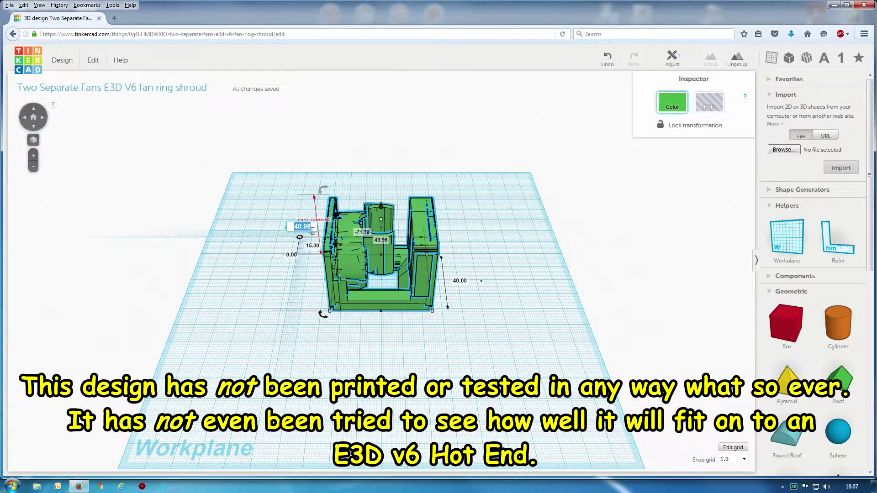
Step: Review the upright shroud from around its sides, comparing the part-cooling fan mount and air outlets with the hot-end fan duct
scroll(285, 237, up, 3)
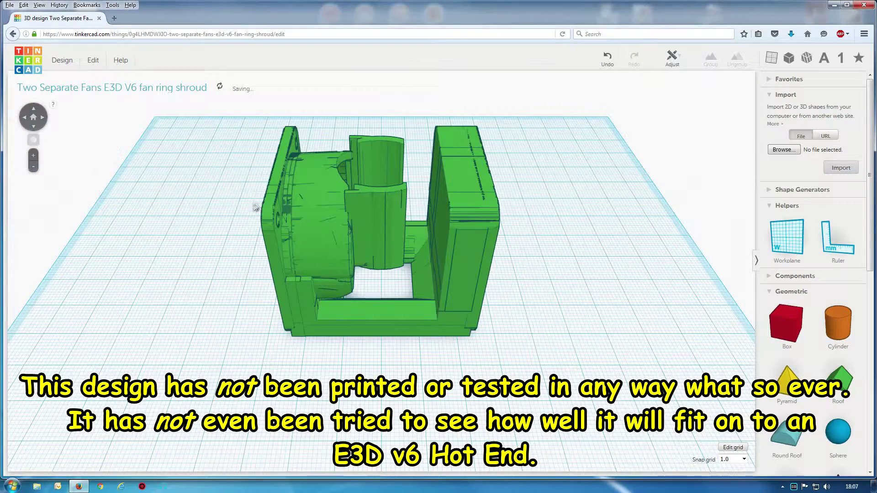
right_drag(255, 208, 208, 167)
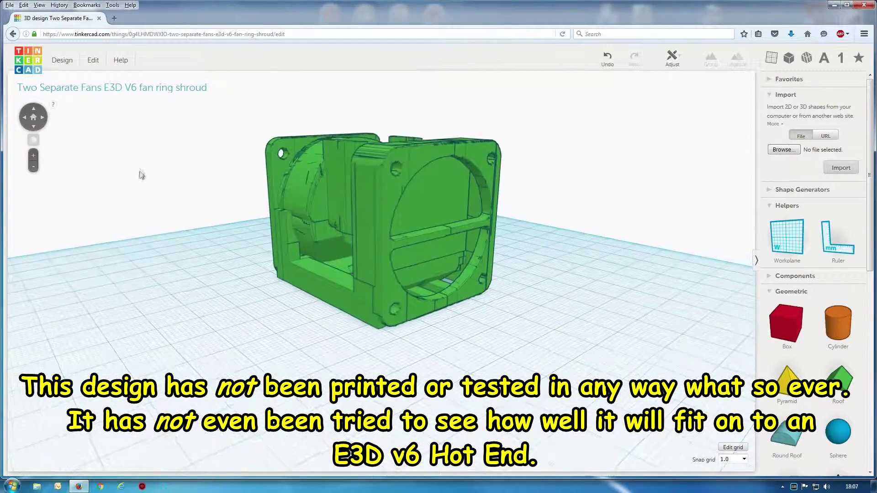
right_drag(170, 197, 410, 236)
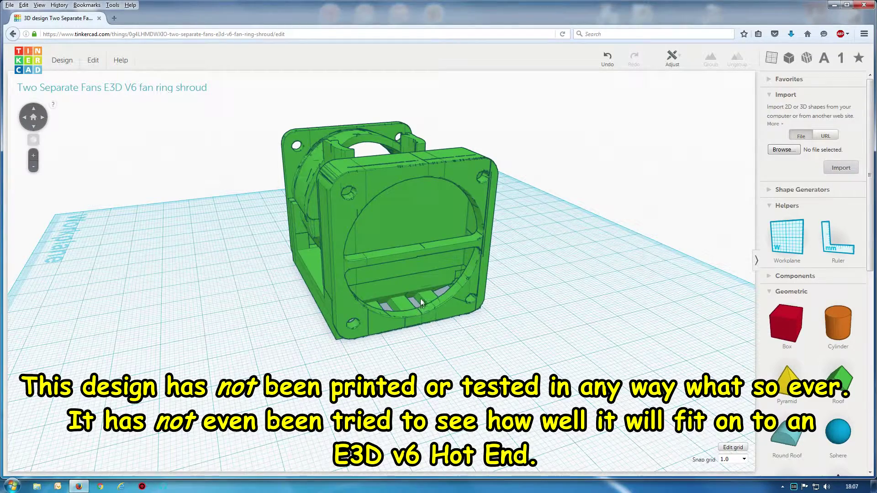
right_drag(412, 350, 469, 326)
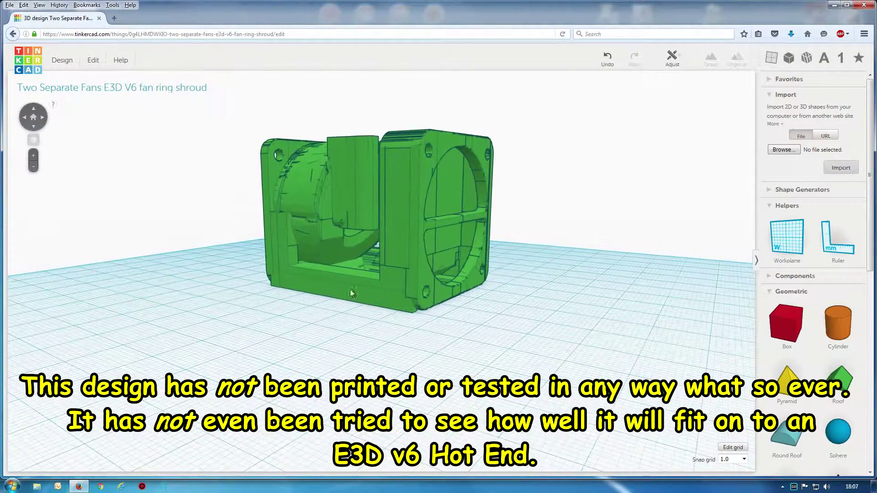
right_drag(376, 298, 251, 264)
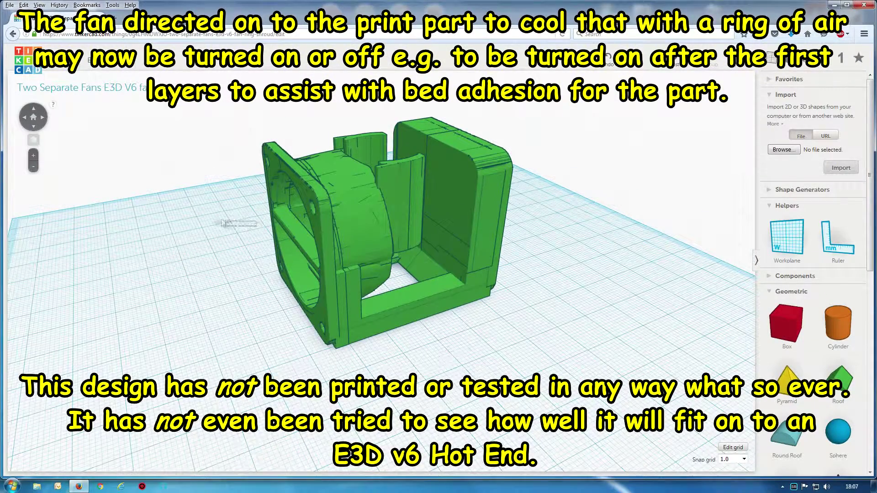
right_drag(226, 227, 309, 199)
right_drag(567, 293, 390, 274)
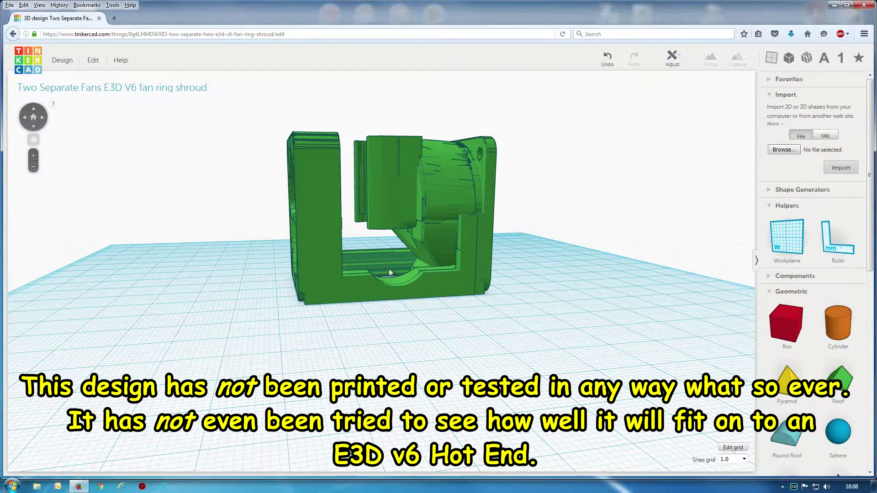
right_drag(389, 272, 455, 327)
scroll(455, 328, up, 3)
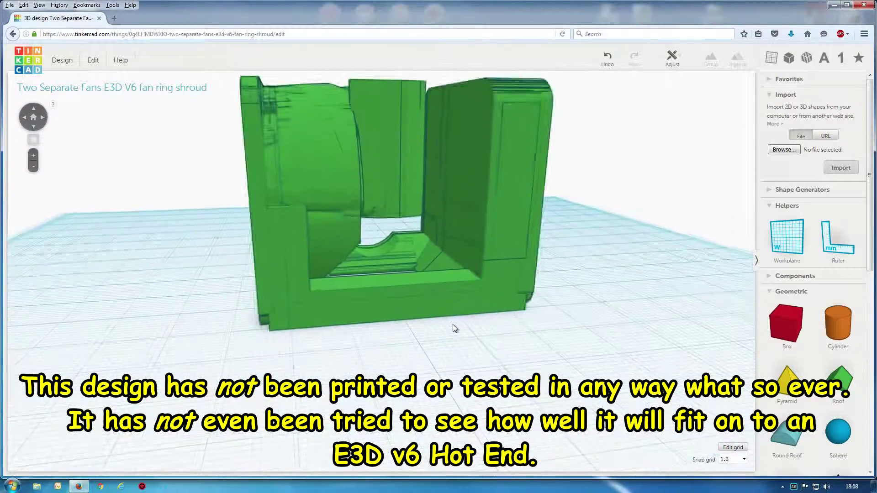
scroll(455, 328, down, 3)
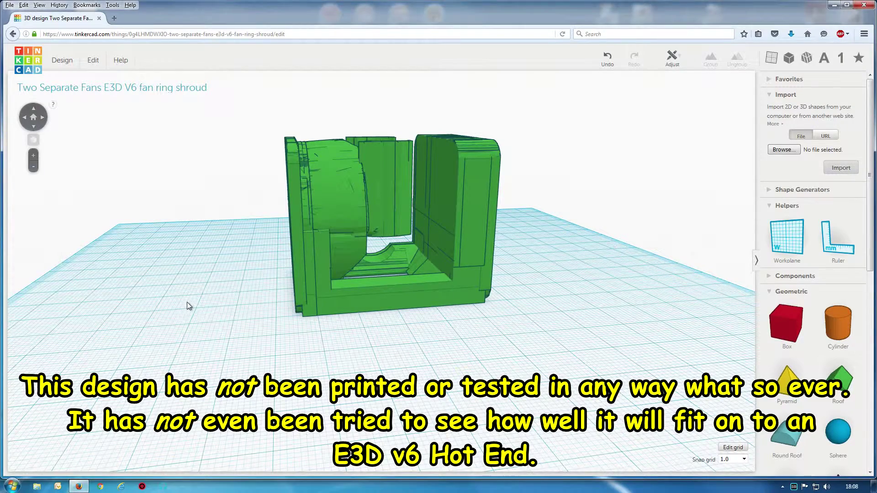
Step: Switch to the shroud model in Cura and examine its side opening, the curved hot-end duct and the space between the fan mounts
right_drag(187, 303, 203, 311)
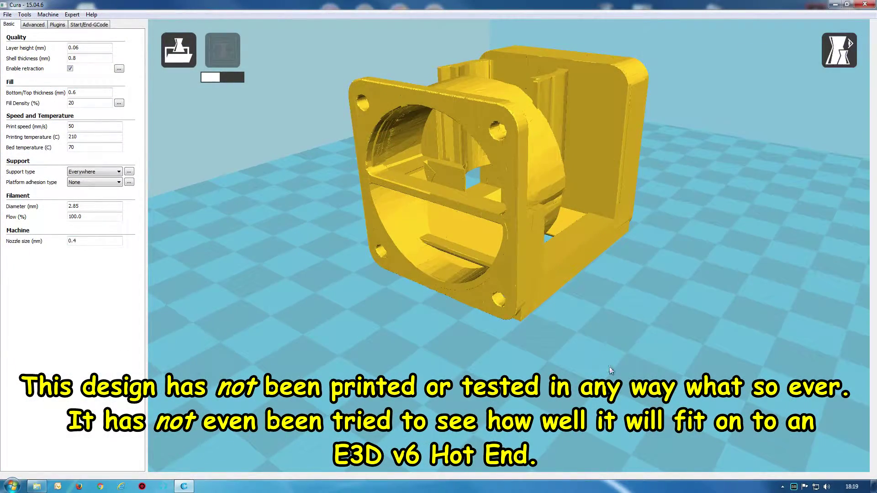
right_drag(609, 367, 434, 253)
scroll(626, 368, up, 2)
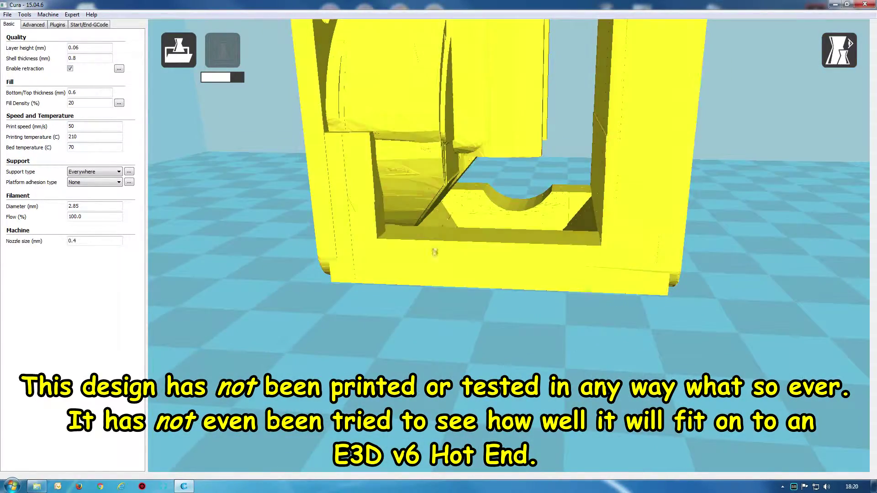
right_drag(507, 130, 528, 166)
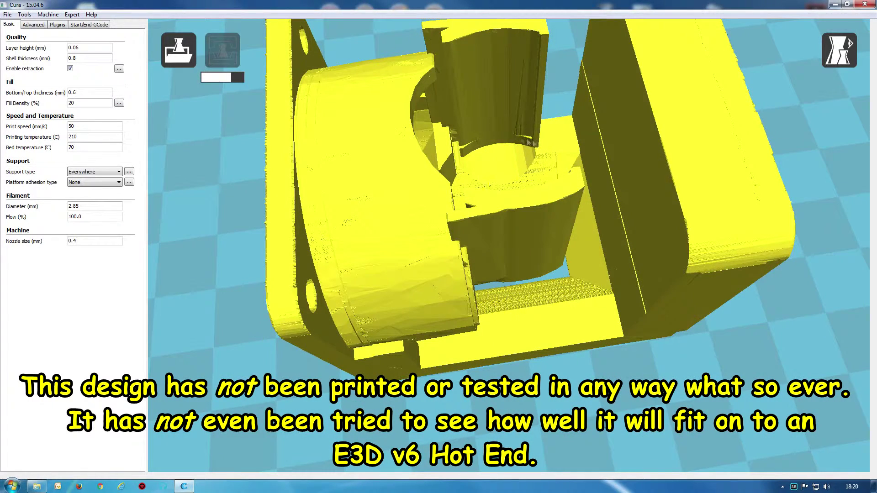
mouse_move(514, 172)
right_down()
mouse_move(522, 155)
mouse_move(524, 171)
right_up()
scroll(525, 166, up, 8)
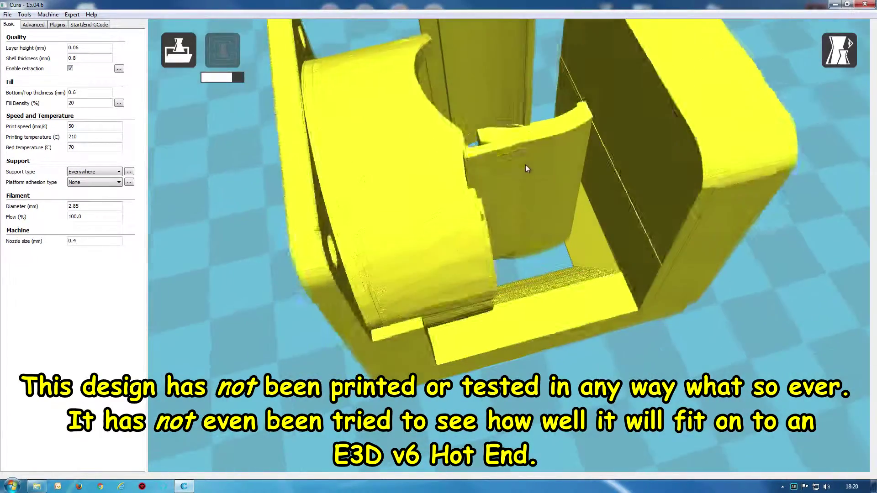
Step: Examine the shroud's underside with its air slots and central opening, and look closely at the semicircular notch in the side wall
right_drag(530, 253, 546, 312)
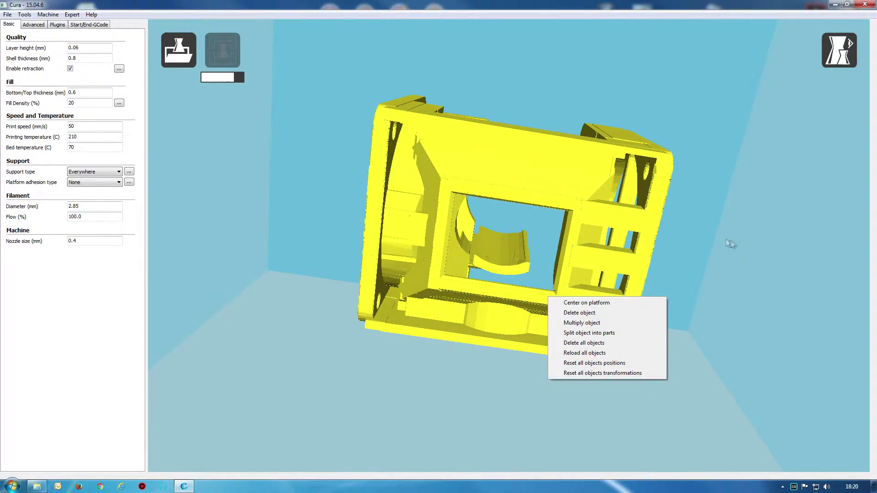
right_drag(720, 242, 628, 238)
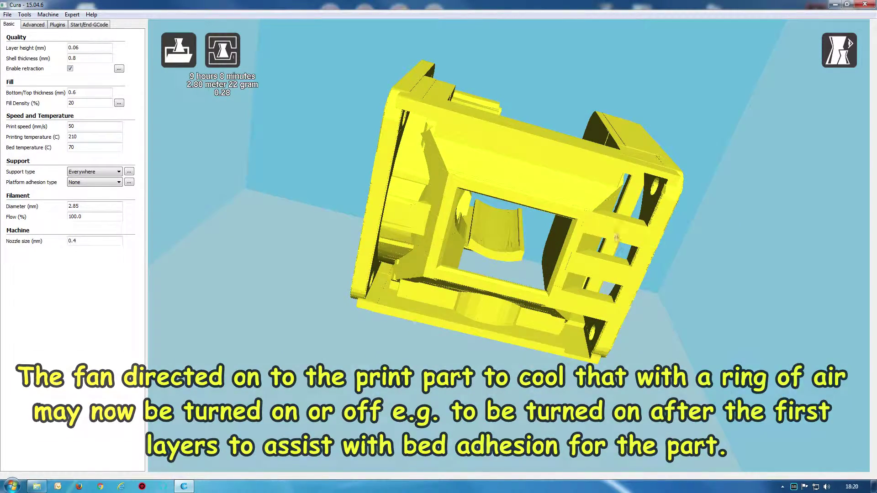
right_drag(627, 238, 687, 288)
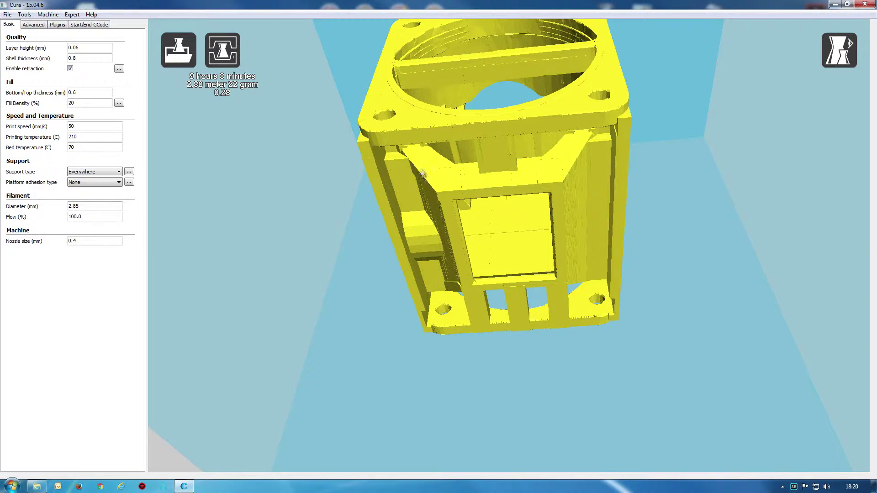
right_drag(423, 165, 472, 194)
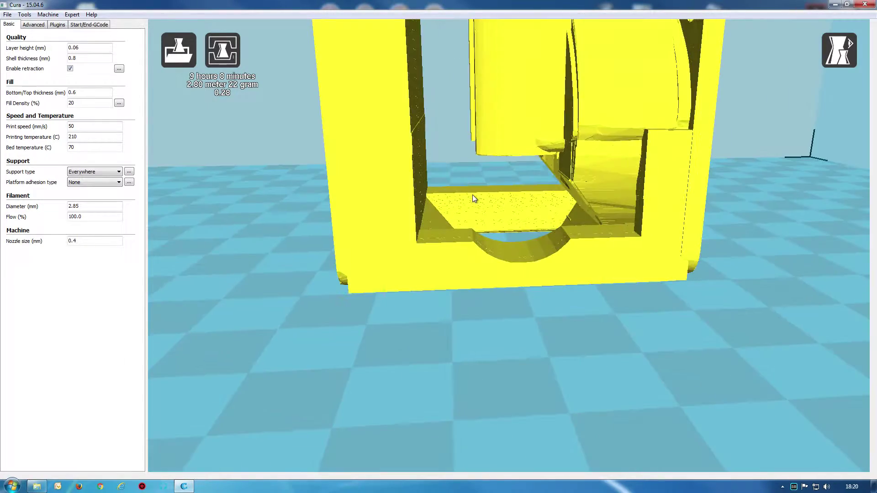
mouse_move(506, 250)
right_down()
mouse_move(514, 231)
mouse_move(511, 253)
right_up()
scroll(508, 233, down, 5)
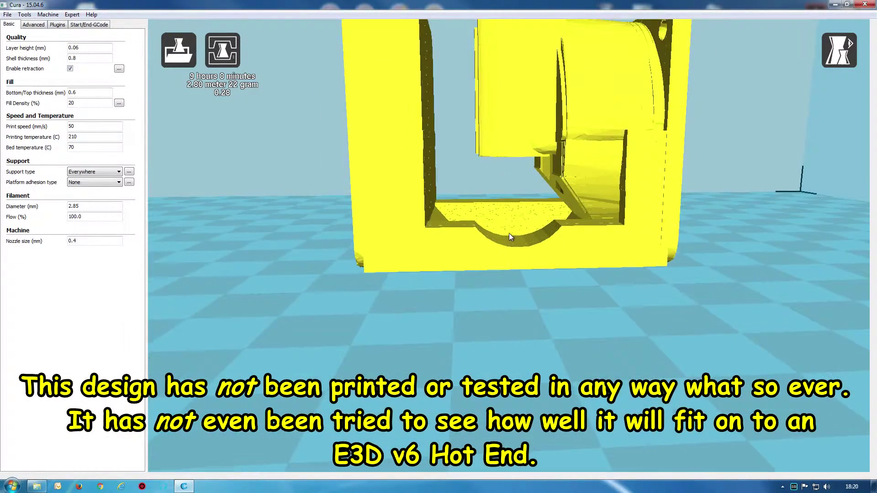
click(524, 216)
scroll(523, 216, up, 5)
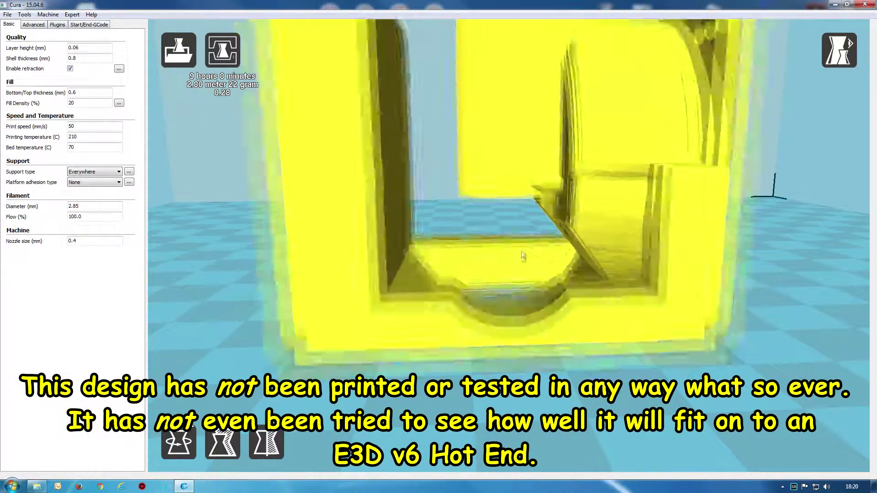